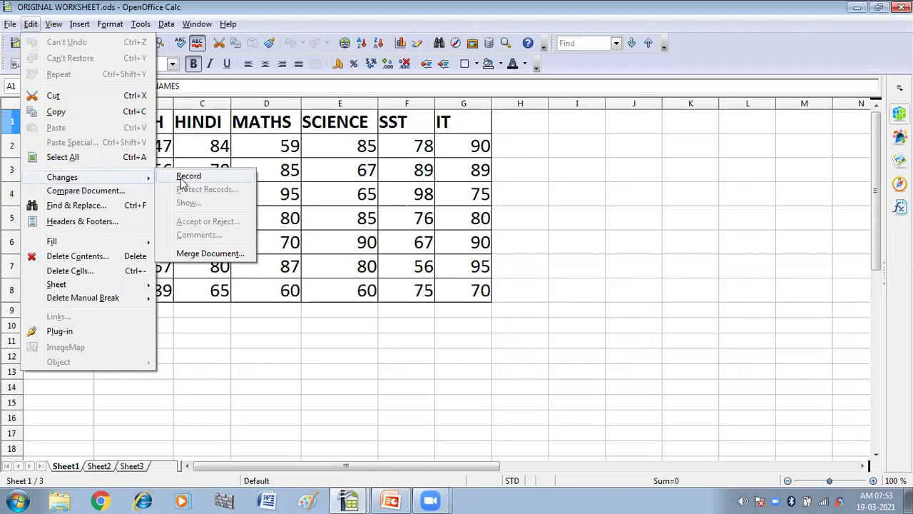
- Turn on change recording in ORIGINAL WORKSHEET.ods and enter a new student's name in cell A9
click(182, 179)
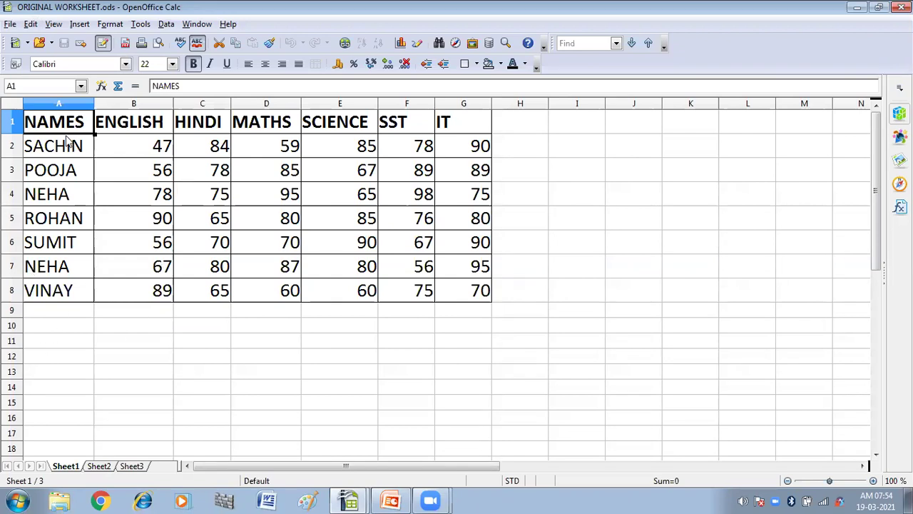
click(41, 314)
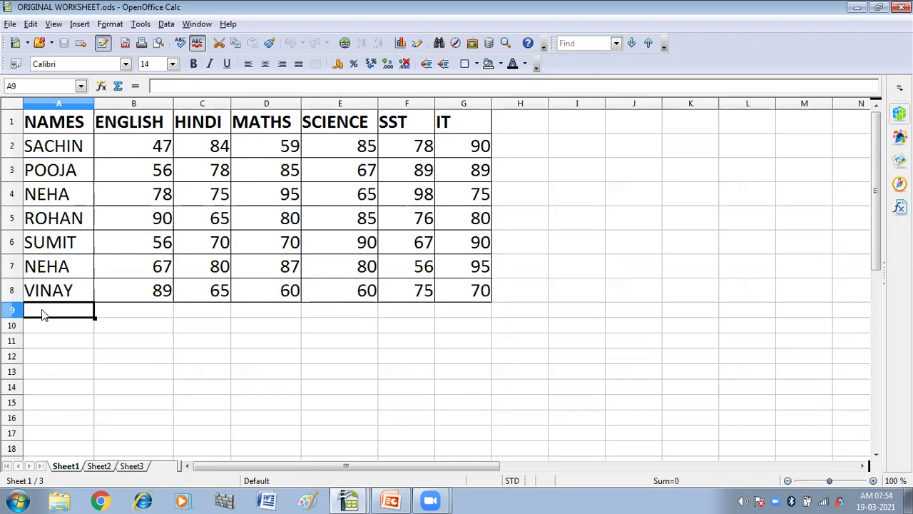
text(s)
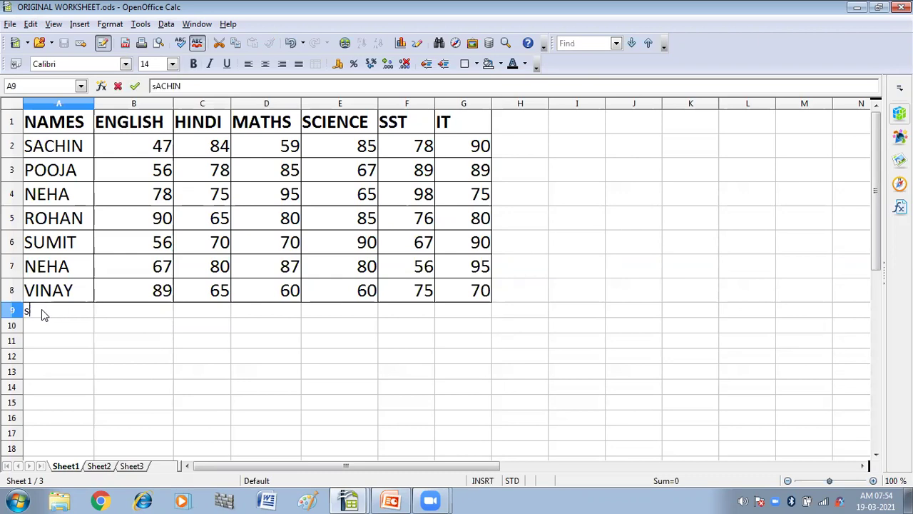
key(BackSpace)
key(BackSpace)
text(SONAM)
key(Tab)
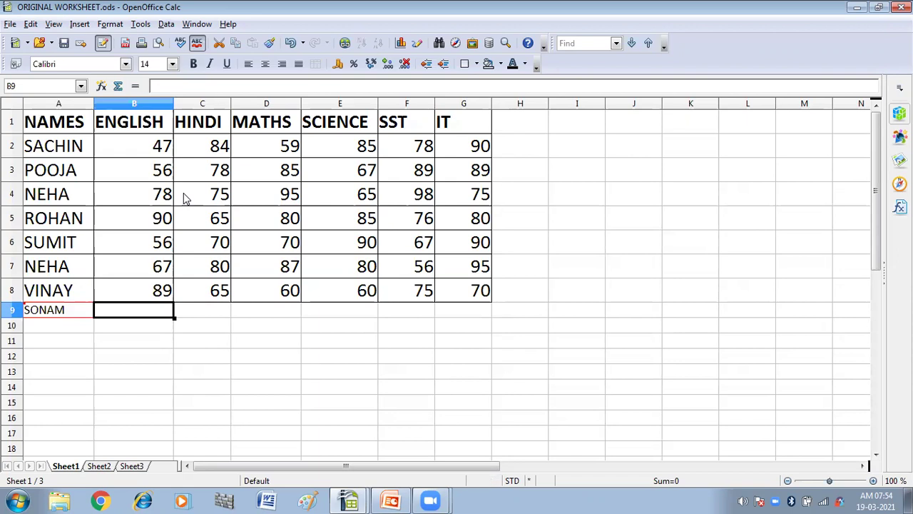
- Enter the marks 78, 69, 80, 70, 57 and 89 in cells B9 to G9, and save the spreadsheet
text(78)
key(Tab)
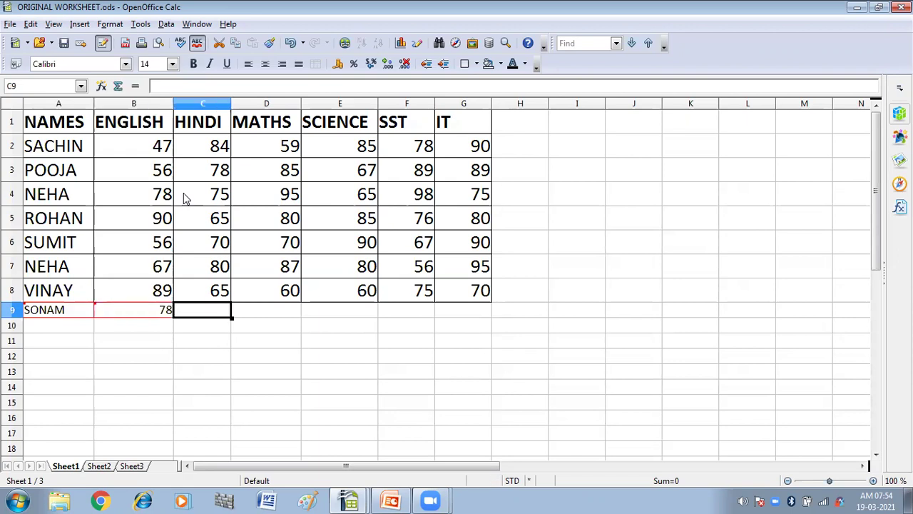
text(69)
key(Tab)
text(80)
key(Tab)
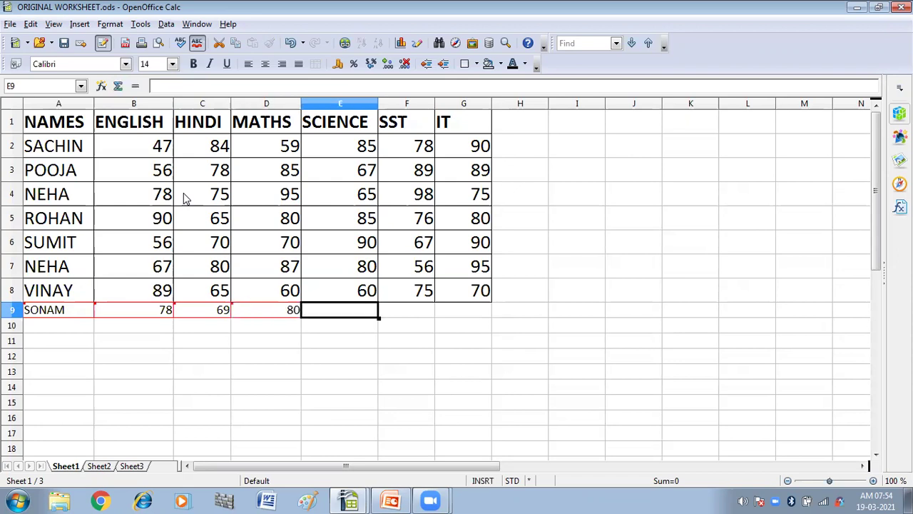
text(70)
key(Tab)
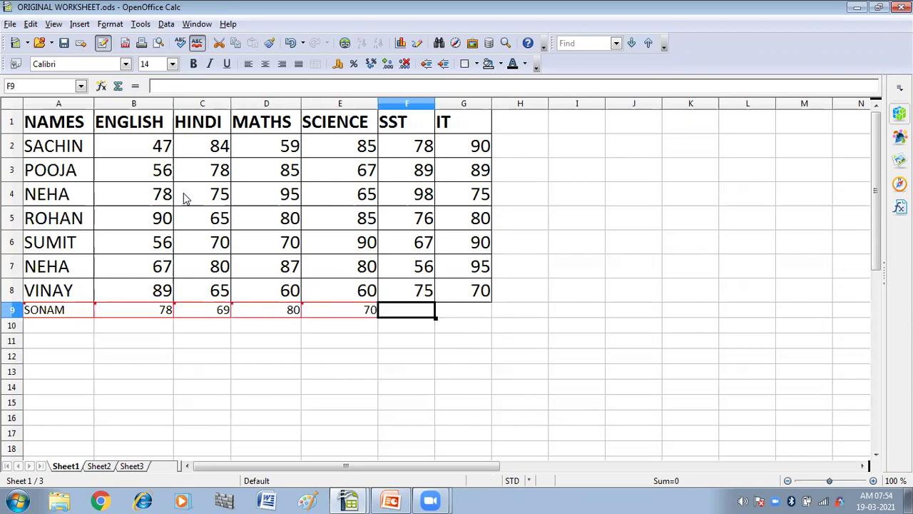
text(57)
key(Tab)
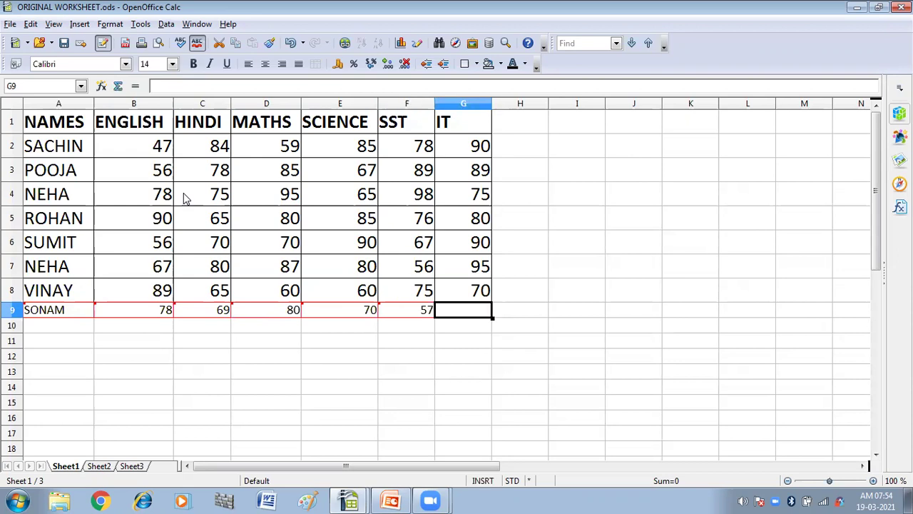
text(89)
key(Tab)
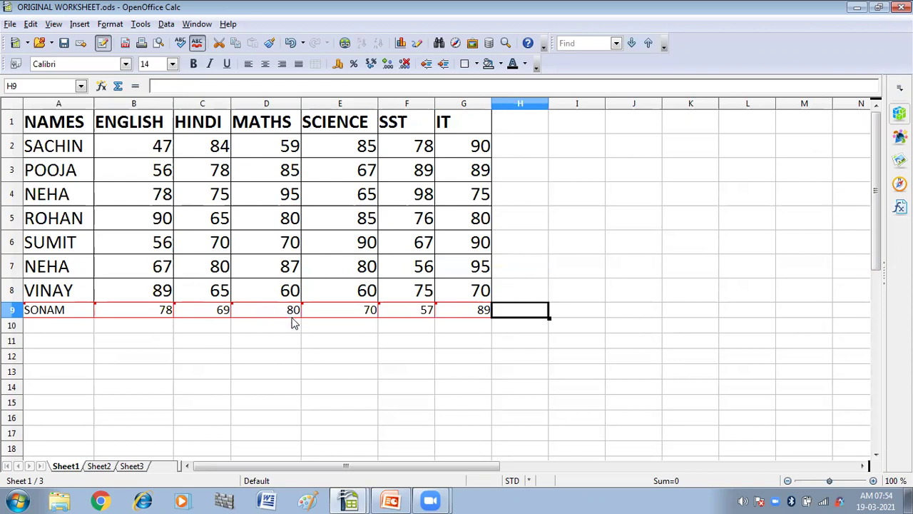
mouse_move(305, 311)
key(ctrl+s)
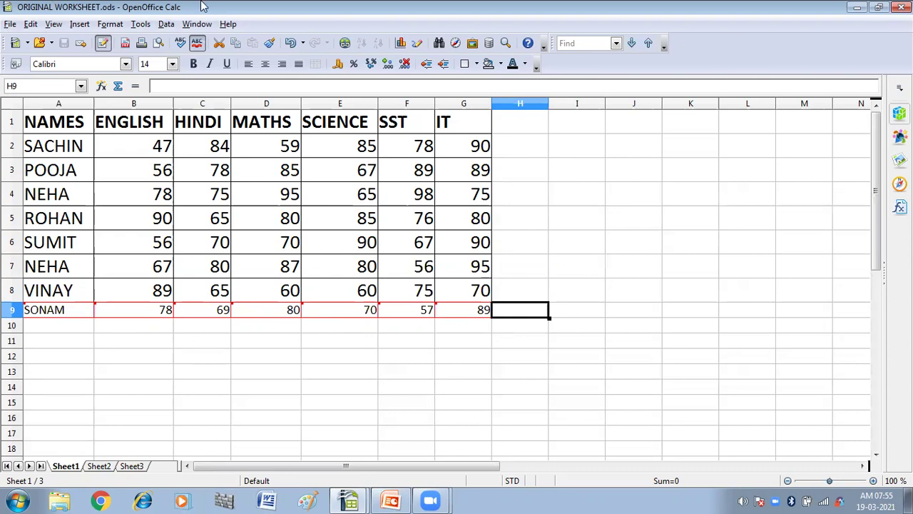
- Switch to EDITED WORKSHEET.ods and turn on change recording there
mouse_move(360, 499)
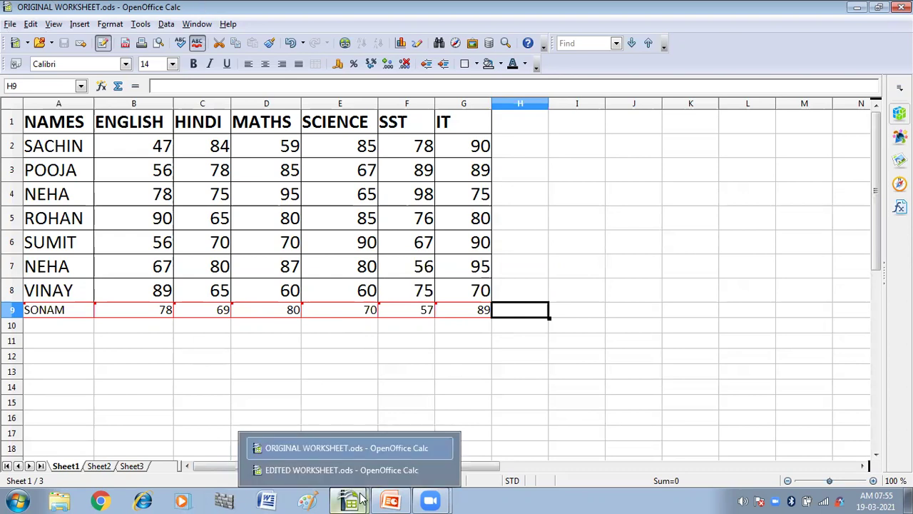
click(311, 471)
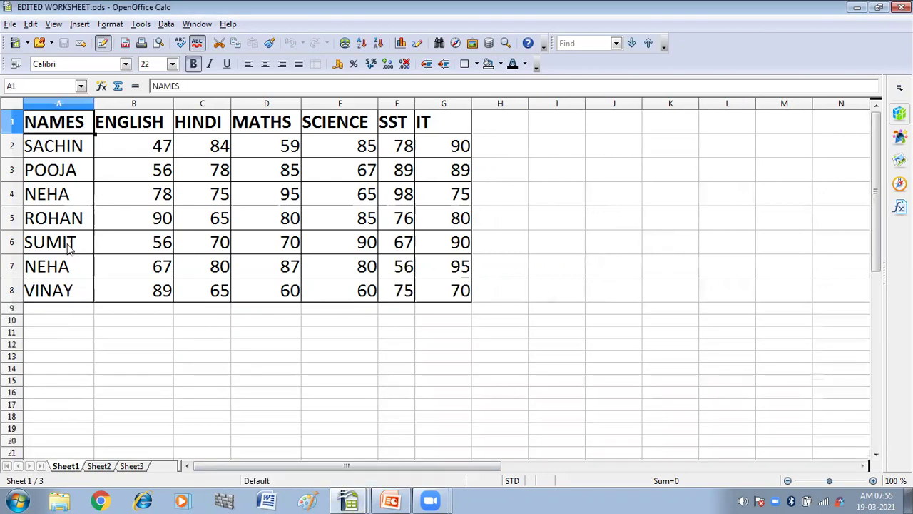
click(157, 271)
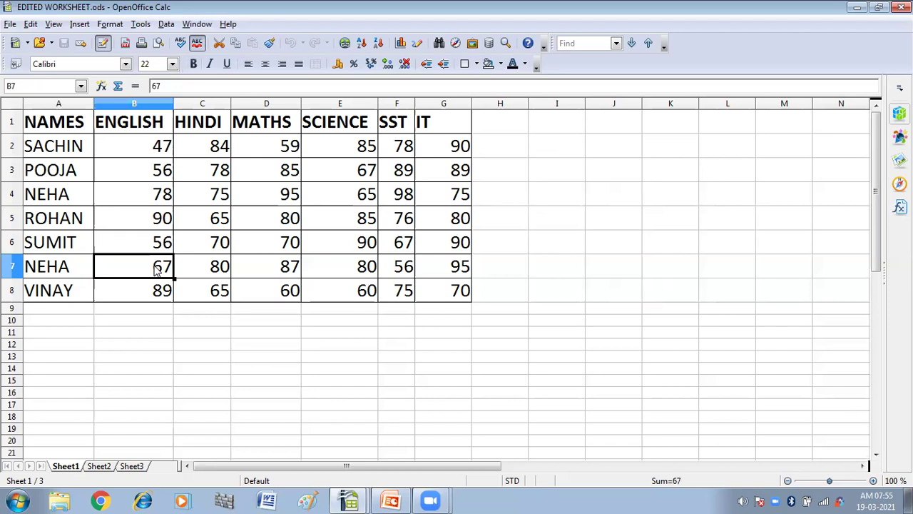
click(30, 24)
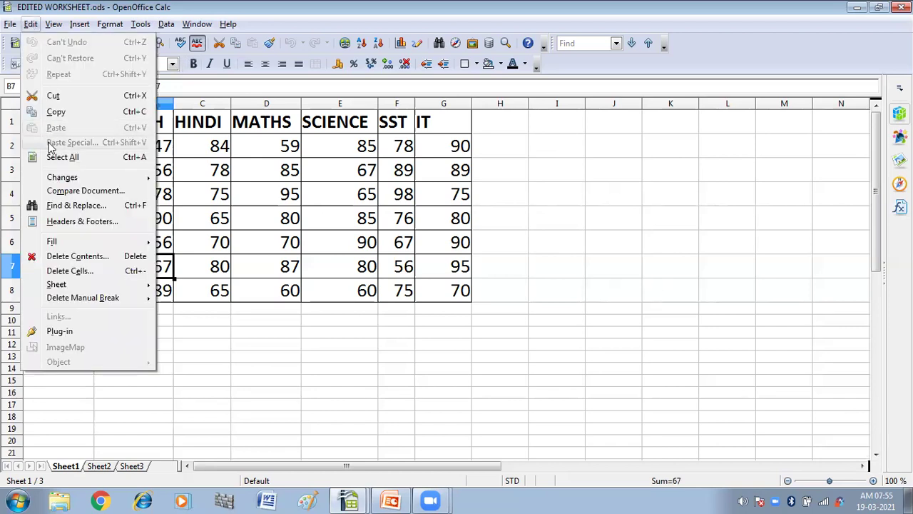
mouse_move(126, 178)
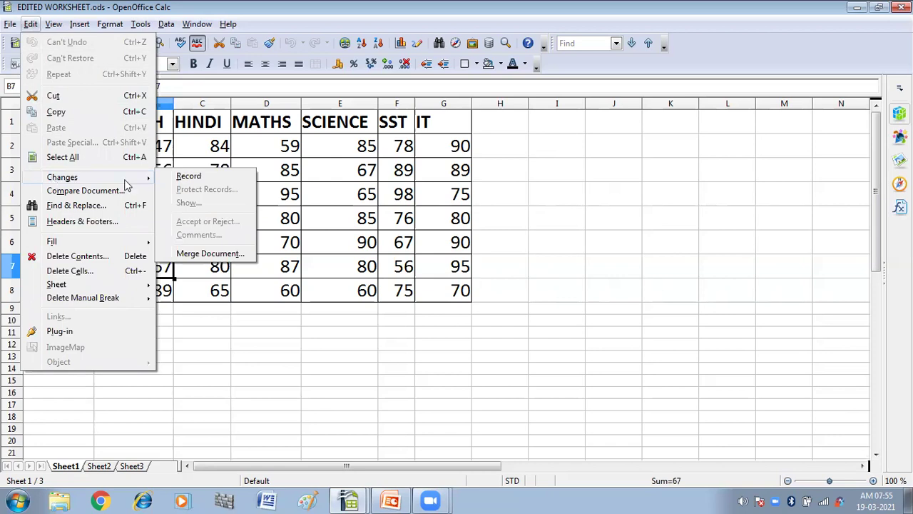
click(187, 177)
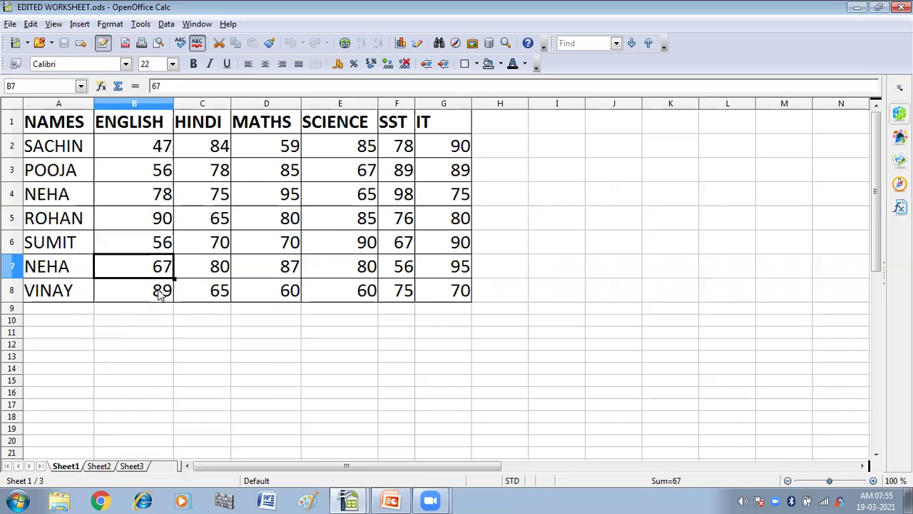
- Change the English mark in B7 to 80 and the Science mark in E7 to 60
key(BackSpace)
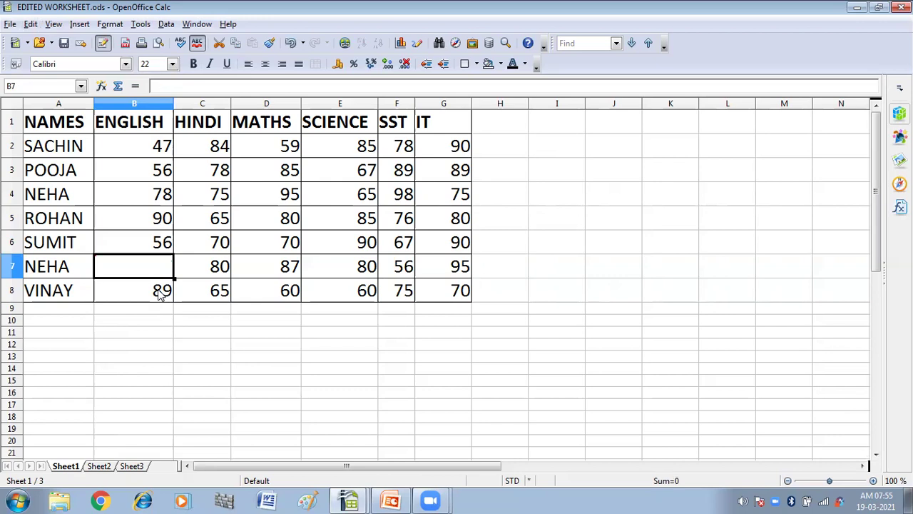
text(80)
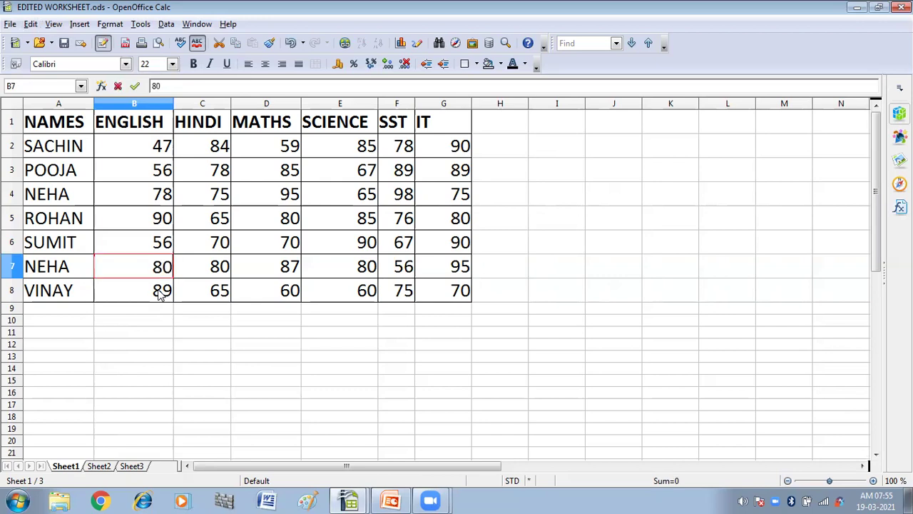
click(361, 268)
key(Delete)
text(60)
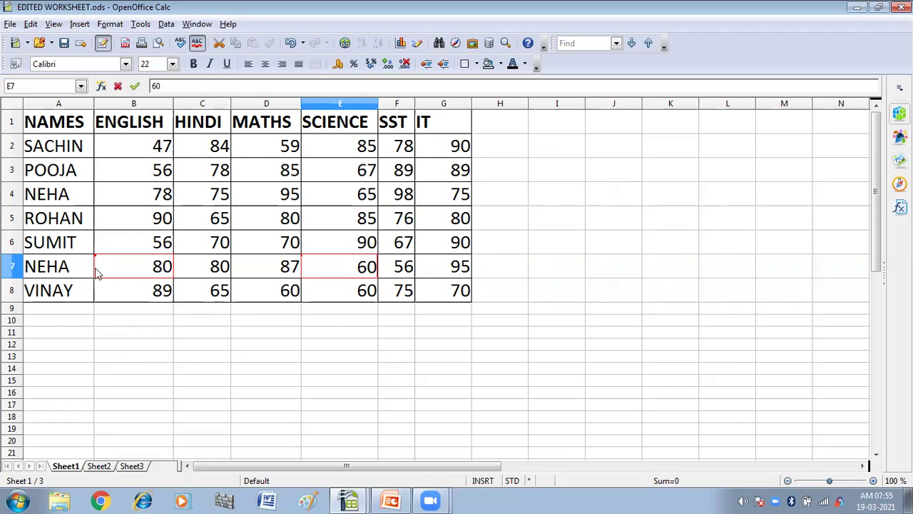
mouse_move(98, 273)
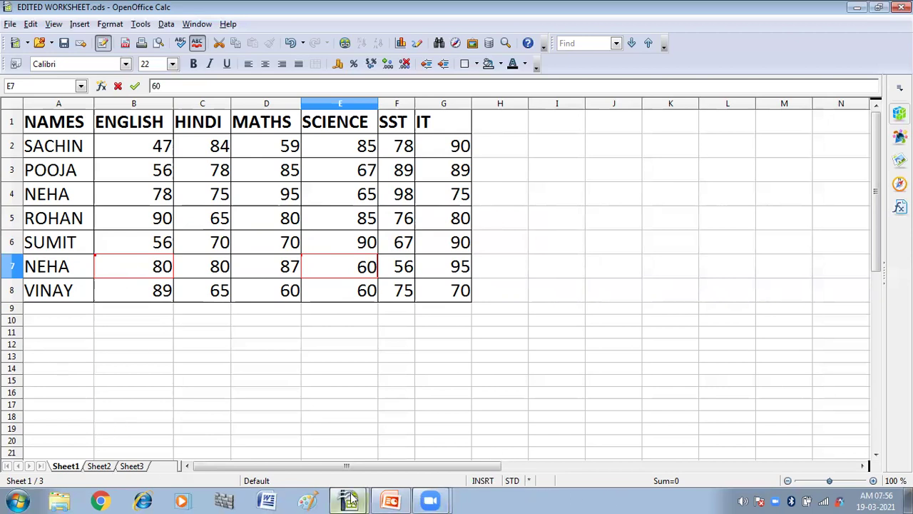
- Switch back to ORIGINAL WORKSHEET.ods and merge the EDITED WORKSHEET file from the Desktop into it
mouse_move(350, 497)
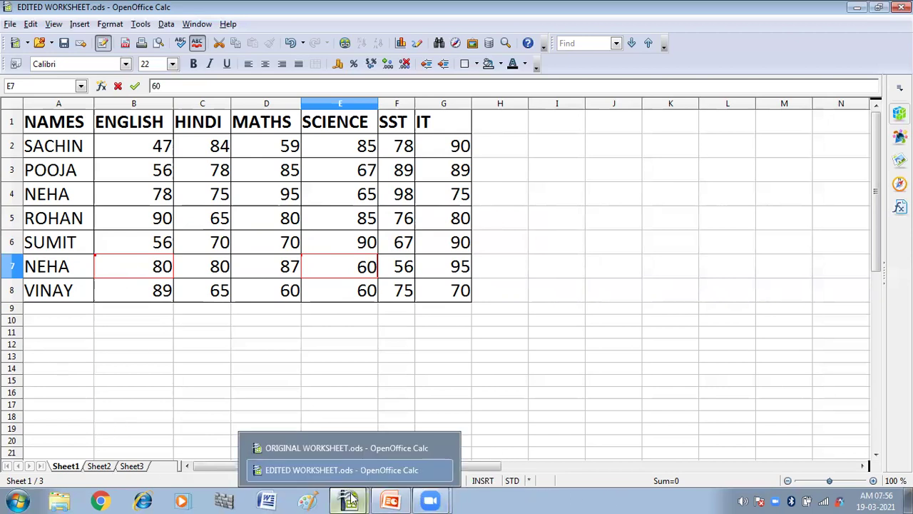
click(316, 446)
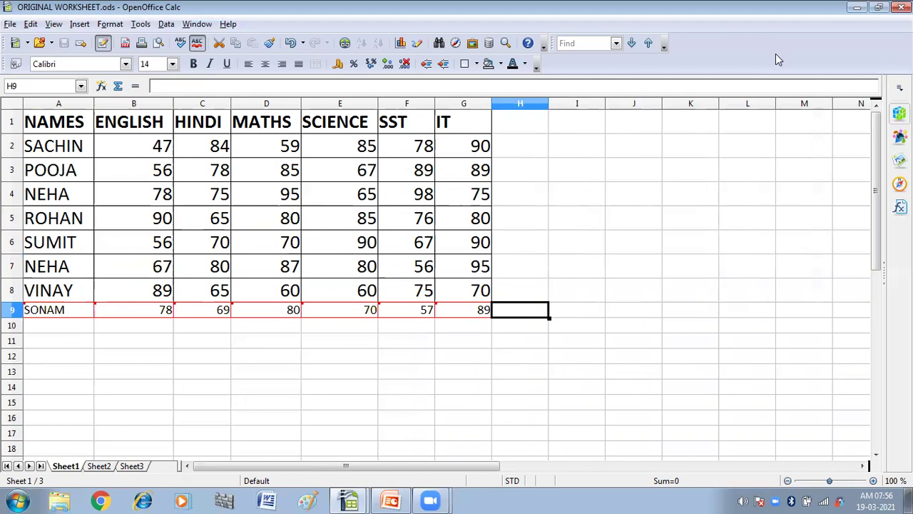
click(30, 24)
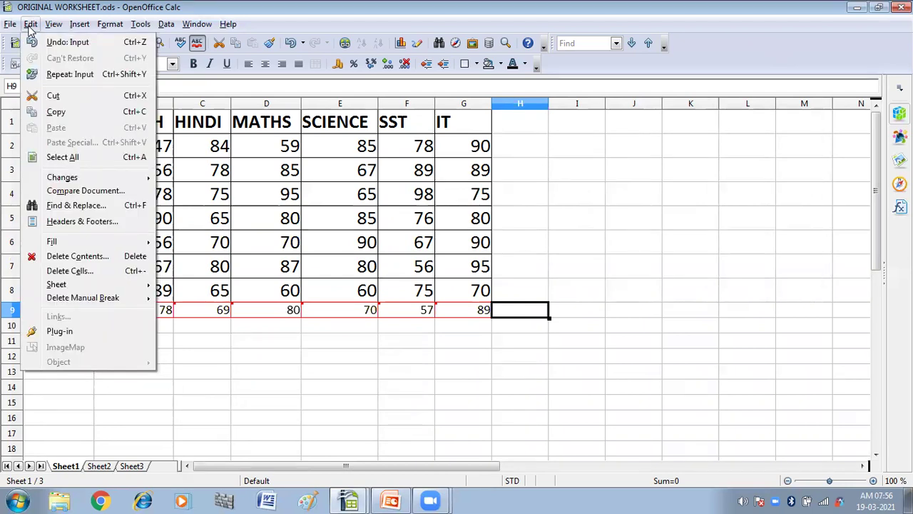
mouse_move(54, 181)
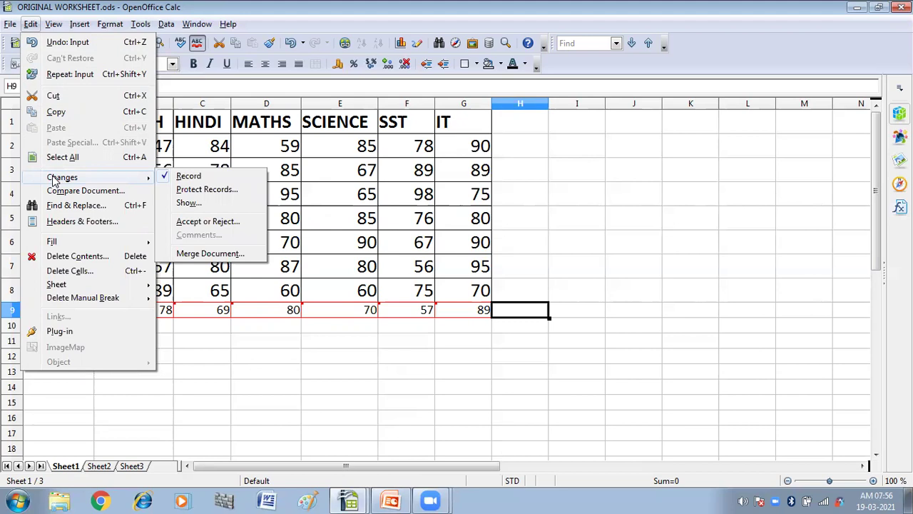
click(210, 254)
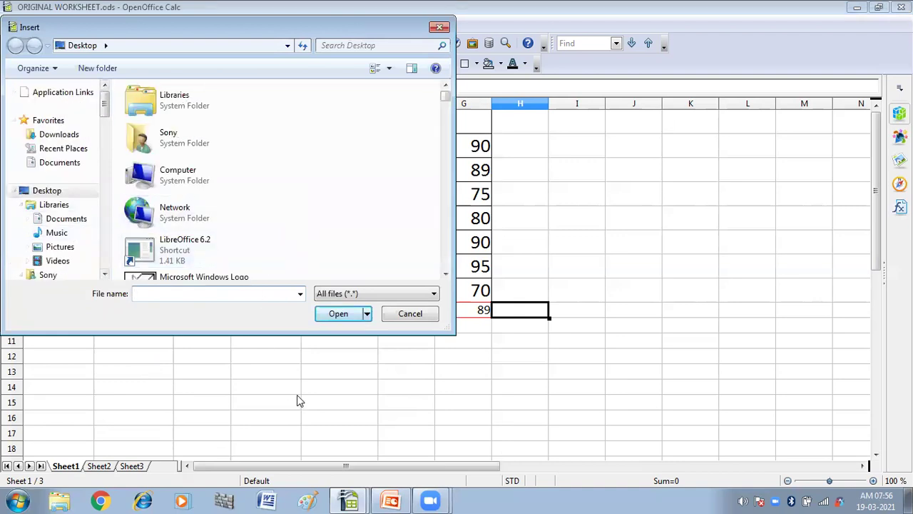
mouse_move(349, 500)
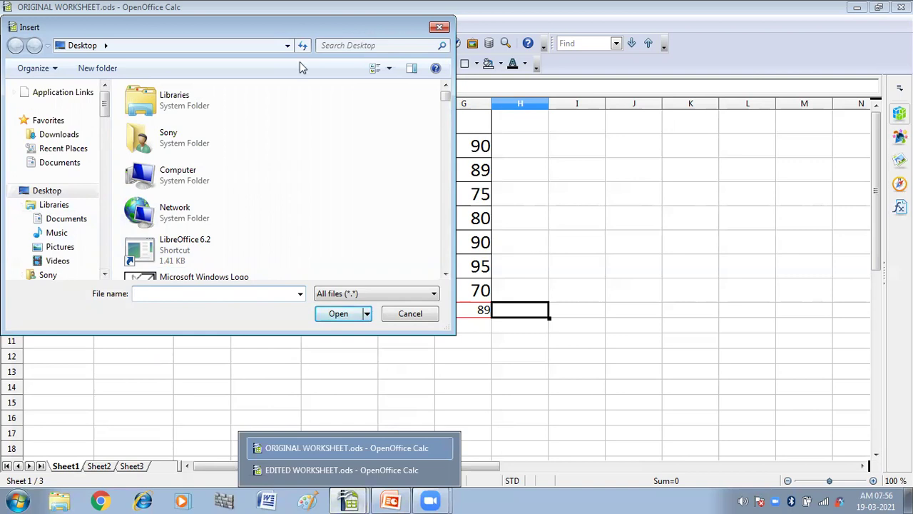
key(e)
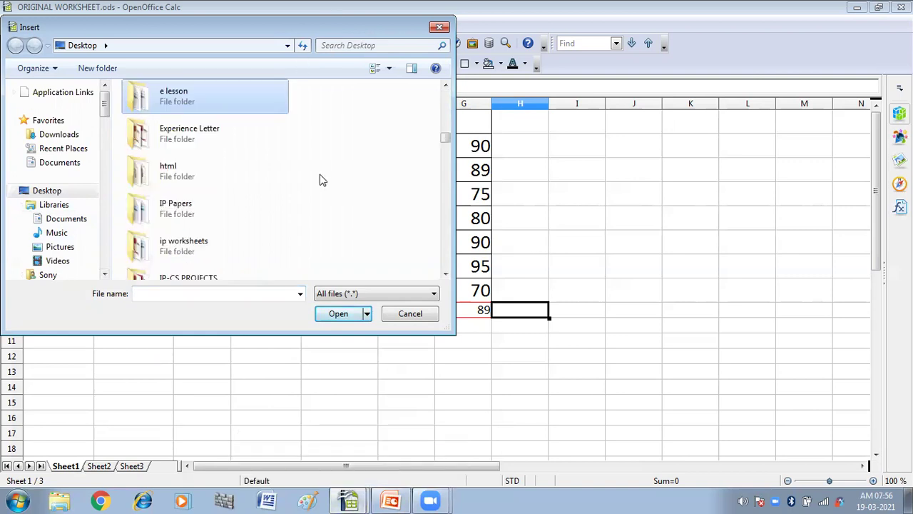
key(e)
key(a)
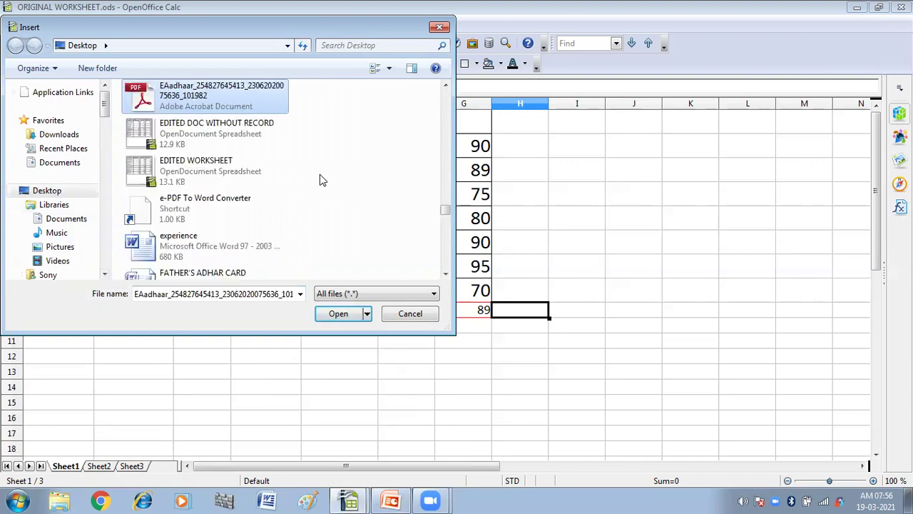
key(Down)
key(Down)
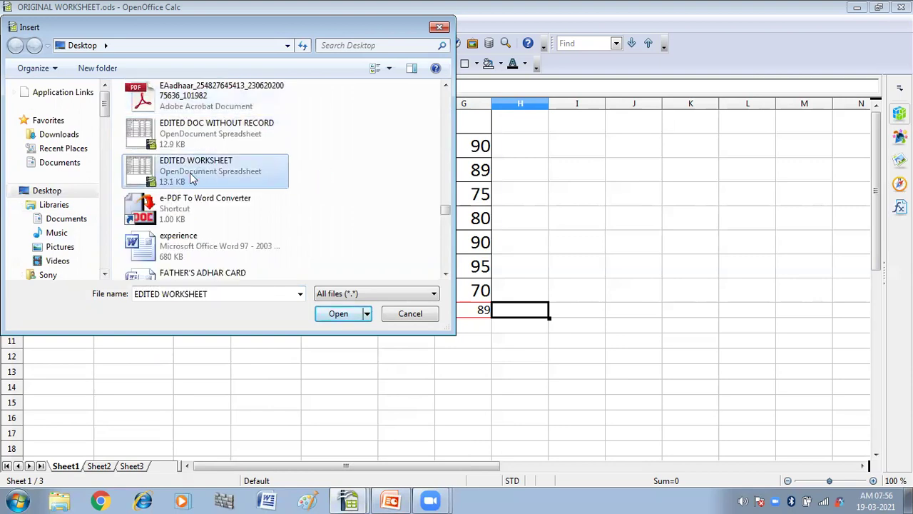
click(327, 317)
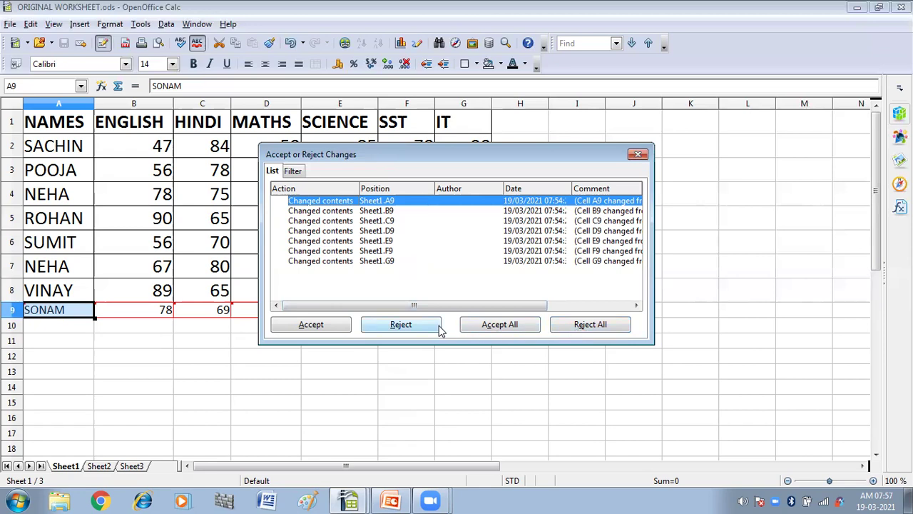
- Accept all the recorded changes to row 9 and close the Accept or Reject Changes dialog
click(501, 325)
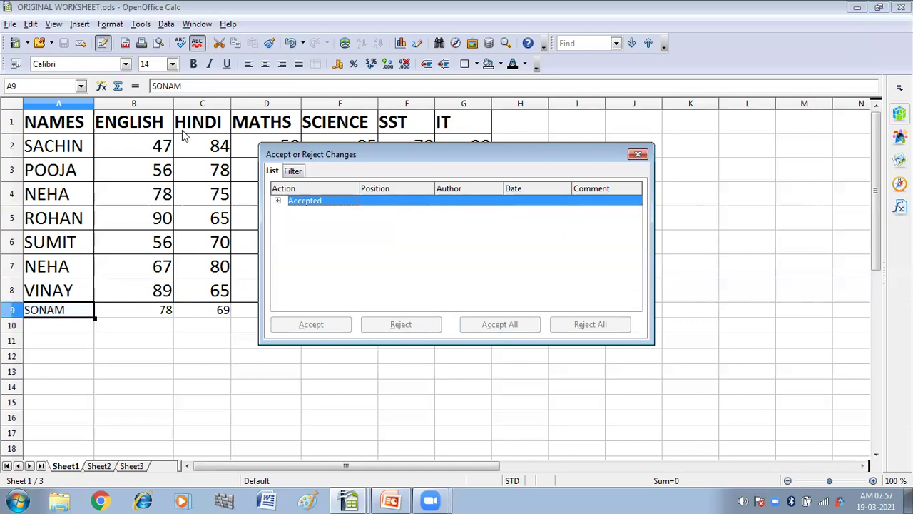
click(637, 156)
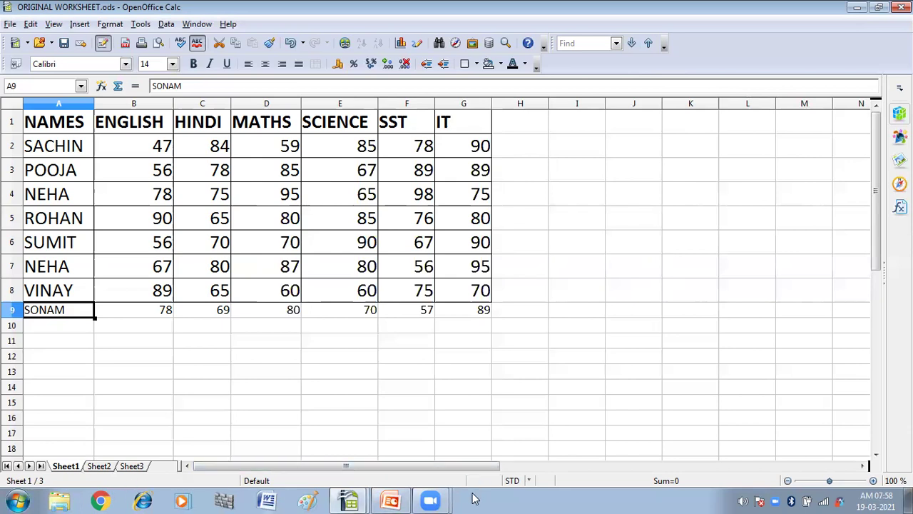
- Switch to EDITED WORKSHEET.ods and compare it with ORIGINAL WORKSHEET from the Desktop, agreeing to exit change recording mode
click(346, 498)
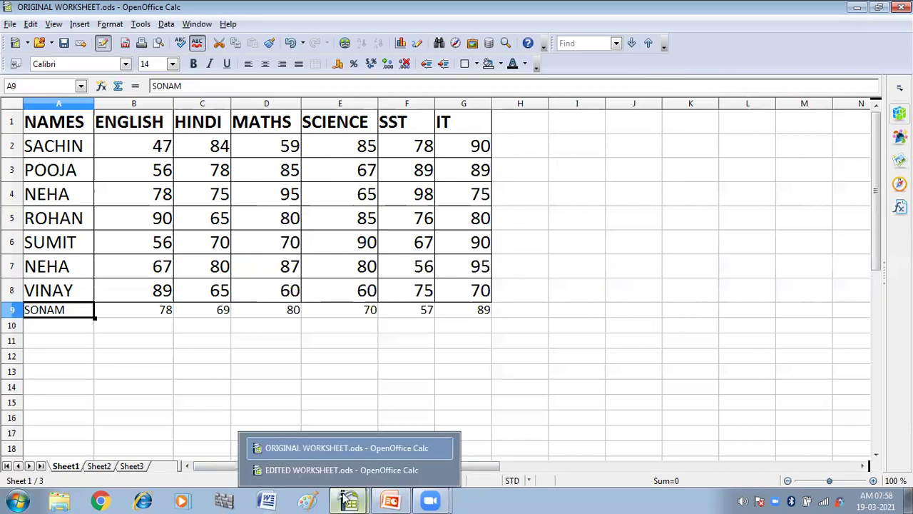
click(314, 469)
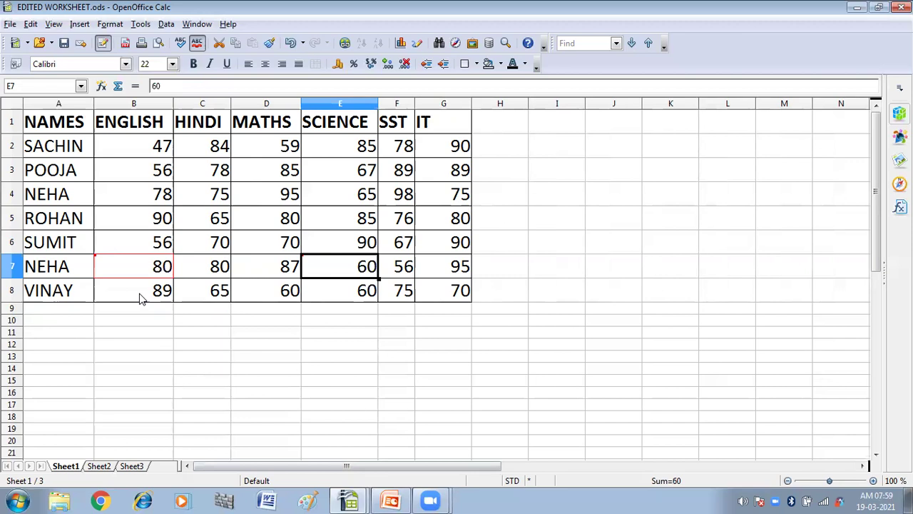
click(30, 25)
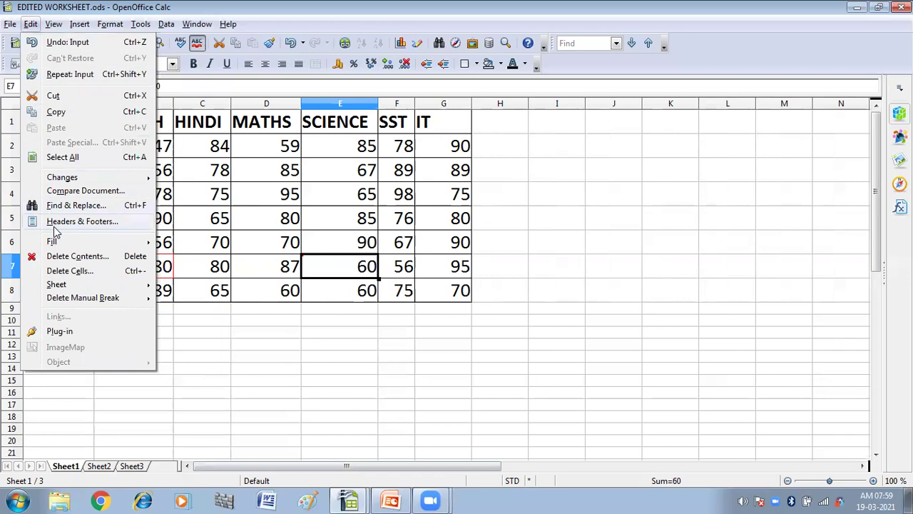
click(59, 194)
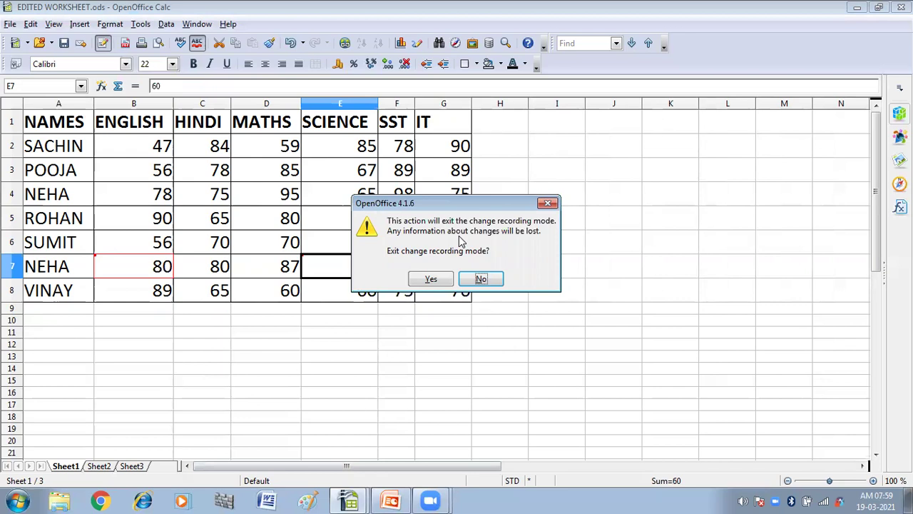
click(428, 279)
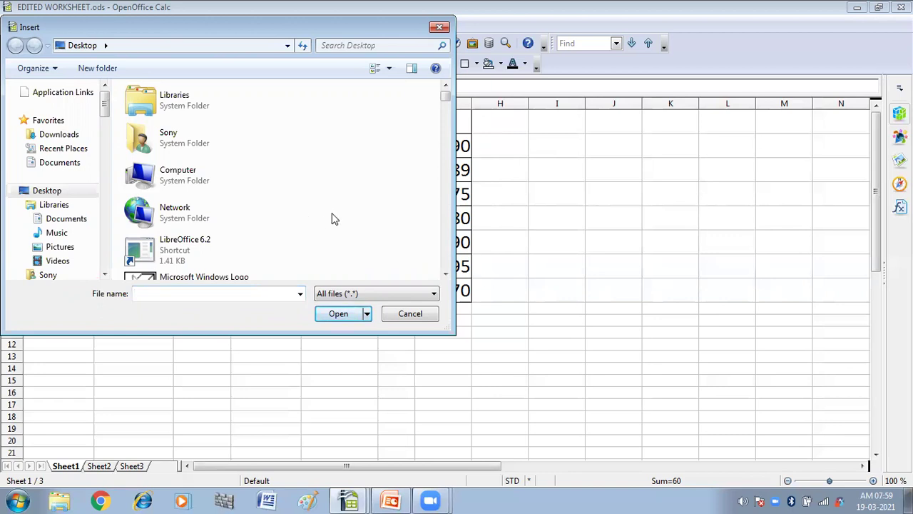
key(o)
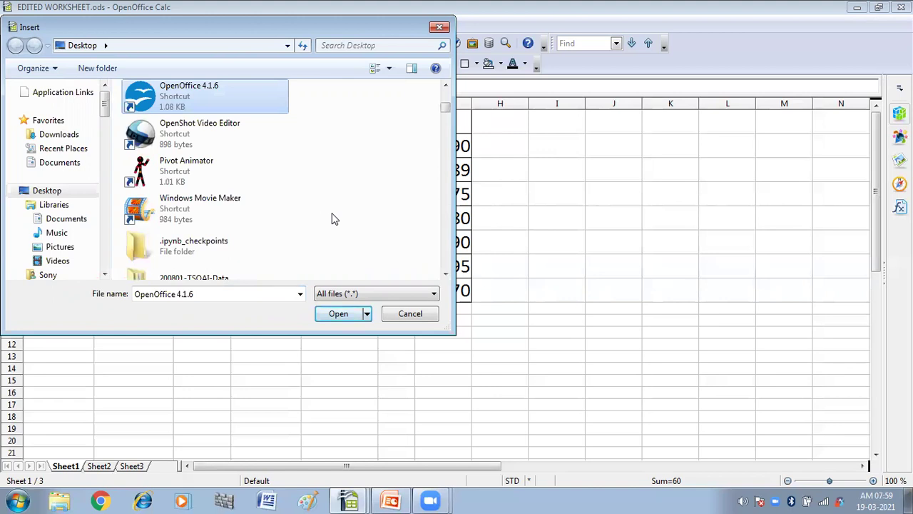
key(o)
key(o)
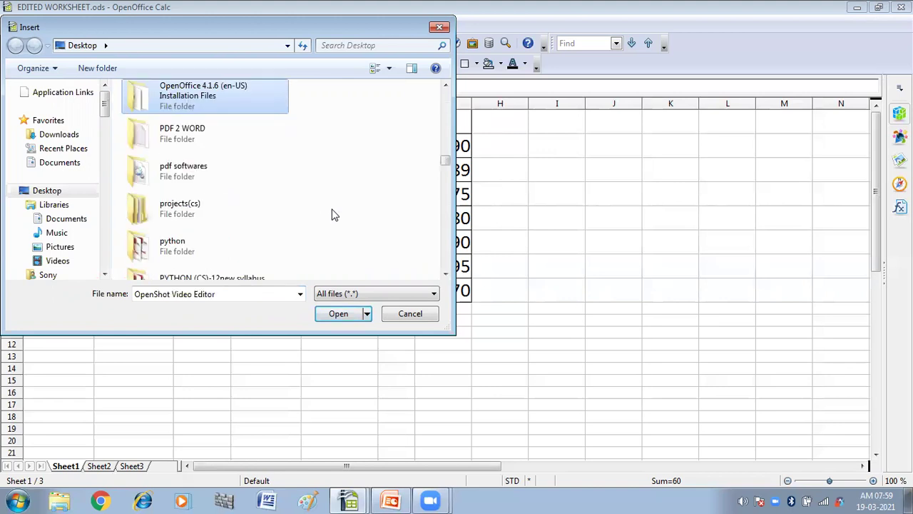
key(o)
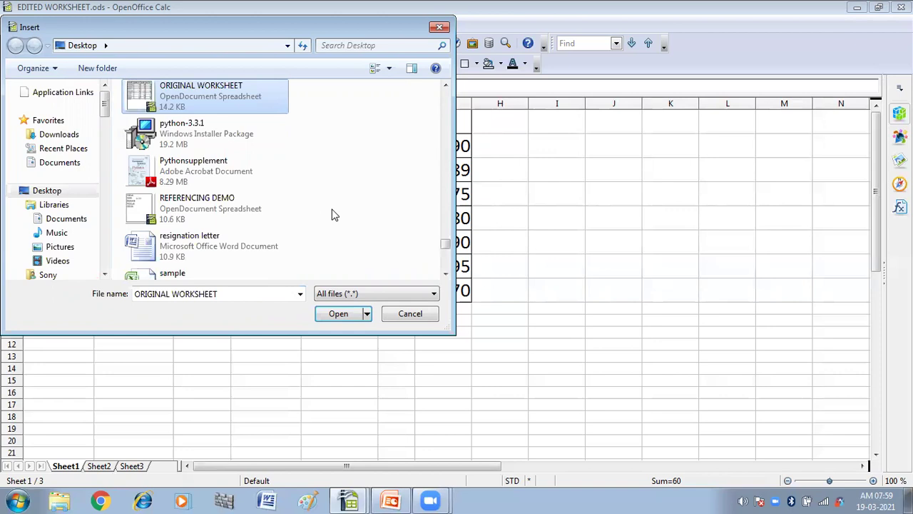
click(330, 314)
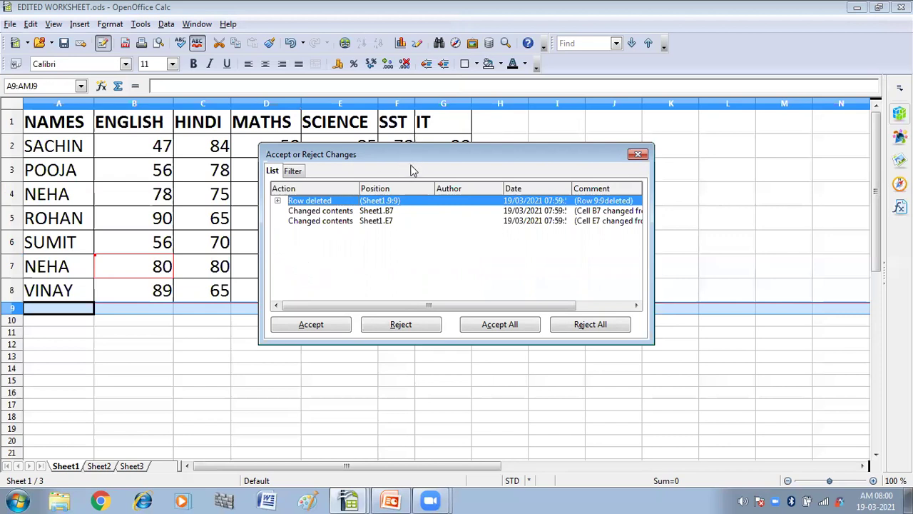
- Review the cell changes under the deleted row 9 entry, accept all the comparison changes and close the Accept or Reject Changes dialog
drag(411, 161, 432, 142)
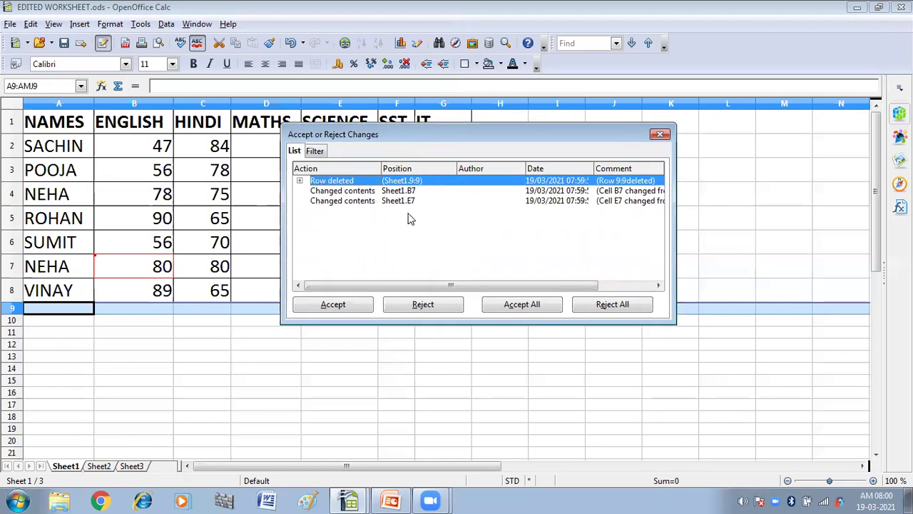
click(299, 181)
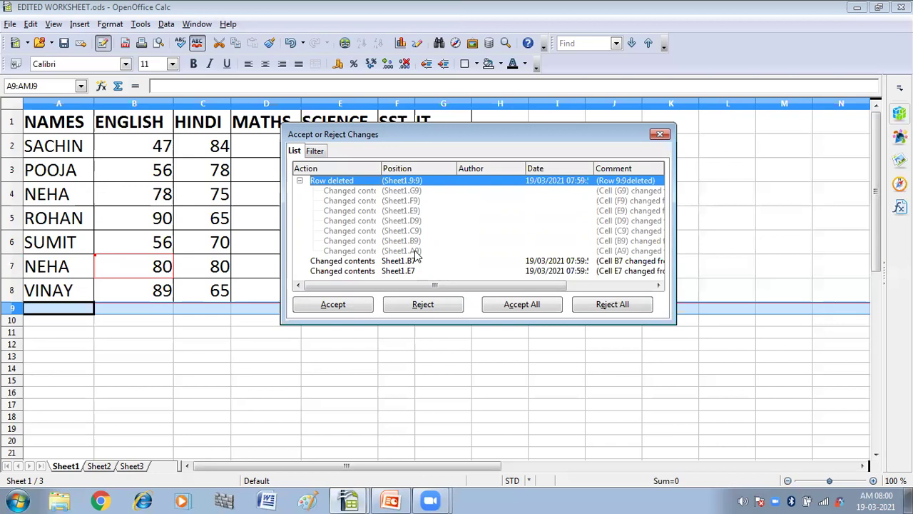
click(300, 182)
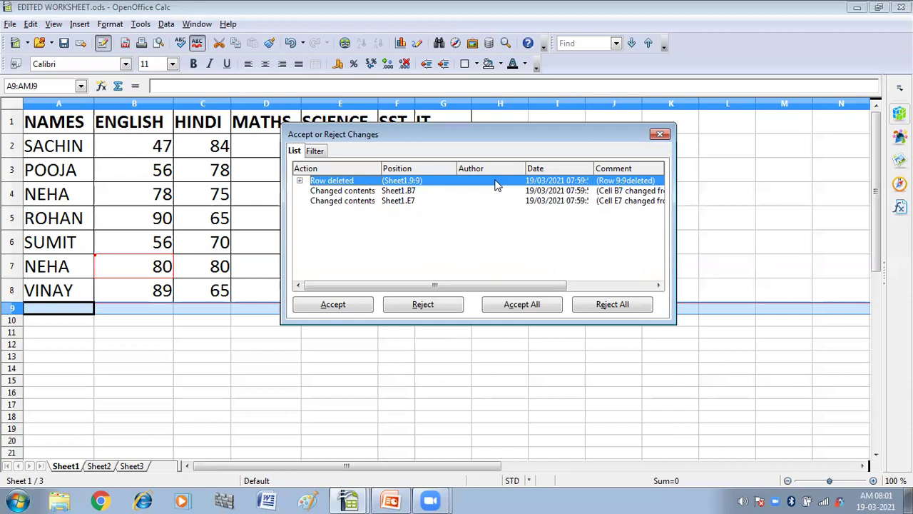
click(299, 181)
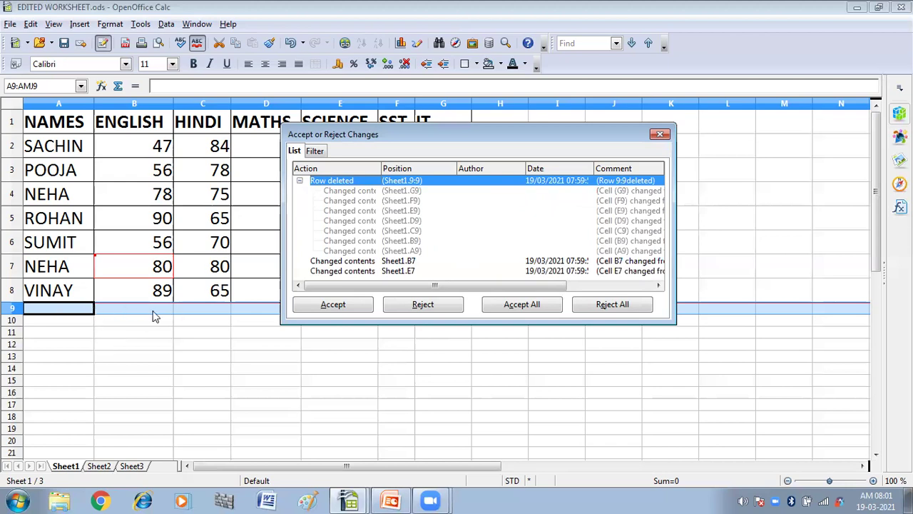
mouse_move(72, 316)
click(529, 309)
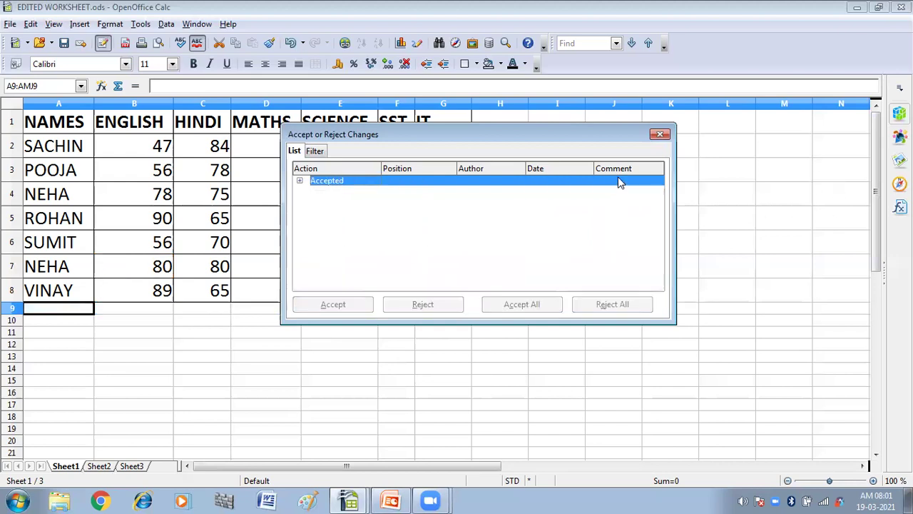
click(660, 134)
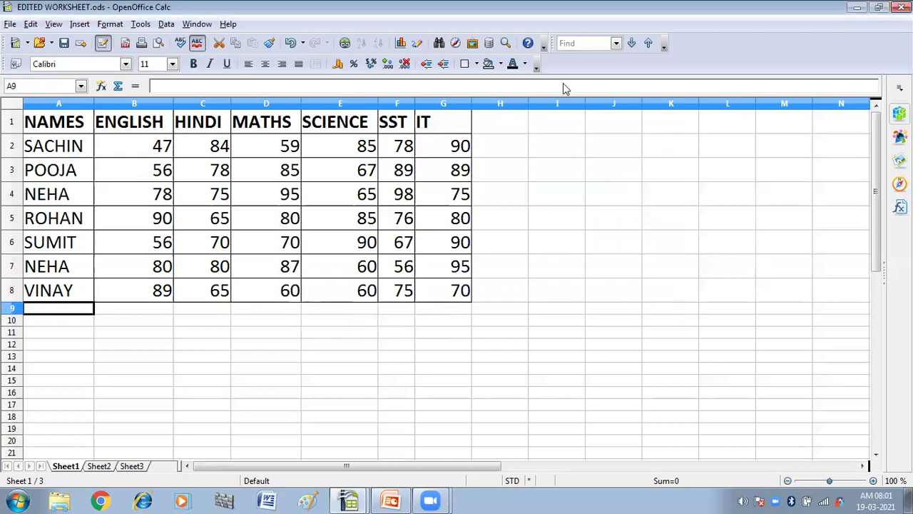